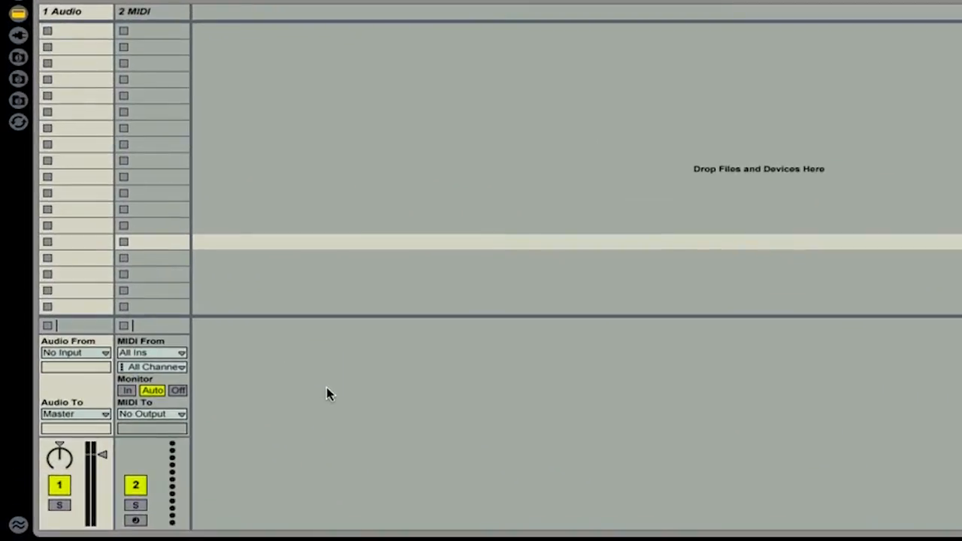
- Delete the 2 MIDI track, widen the 1 Audio column and enlarge the mixer to show the dB scale
{"action": "left_click", "coordinate": [162, 12]}
{"action": "key", "text": "Delete"}
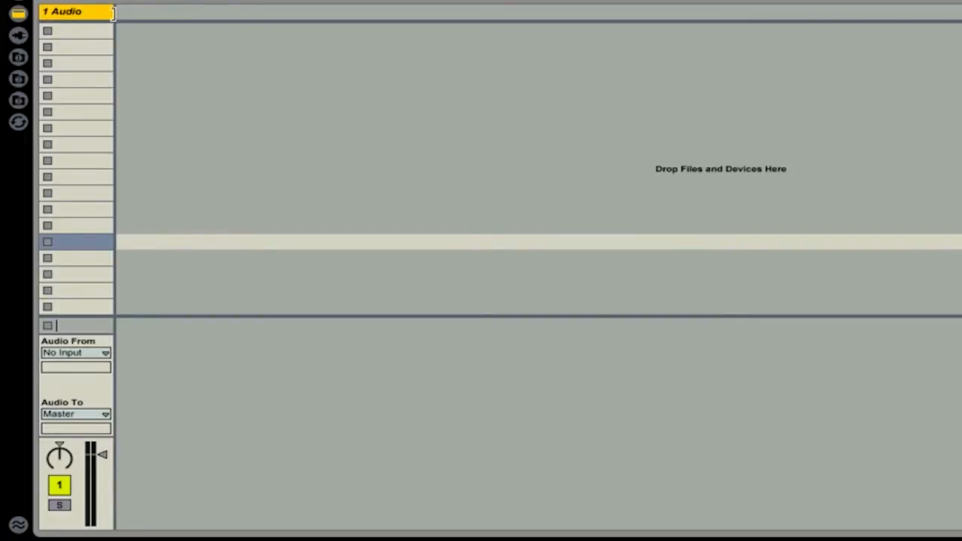
{"action": "left_click_drag", "start_coordinate": [111, 13], "coordinate": [189, 17]}
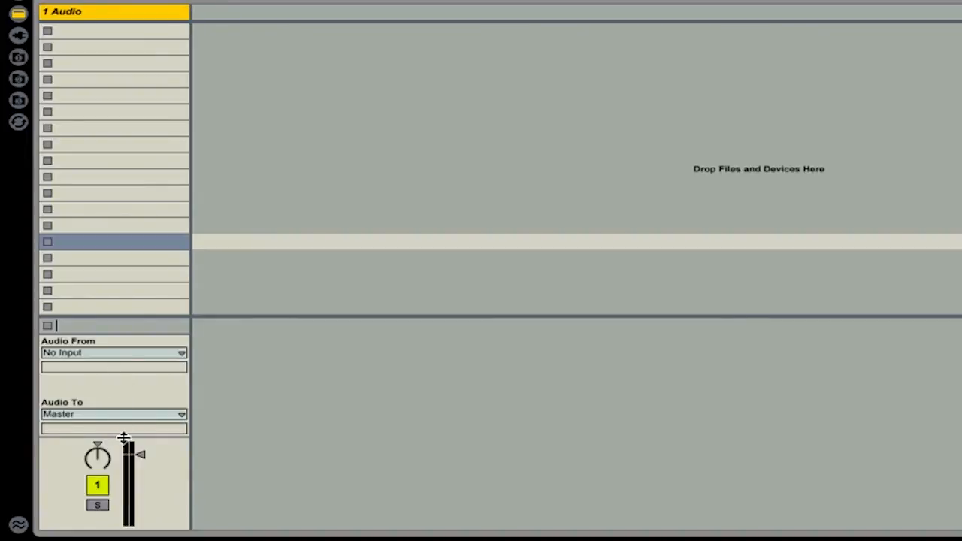
{"action": "left_click_drag", "start_coordinate": [125, 437], "coordinate": [130, 369]}
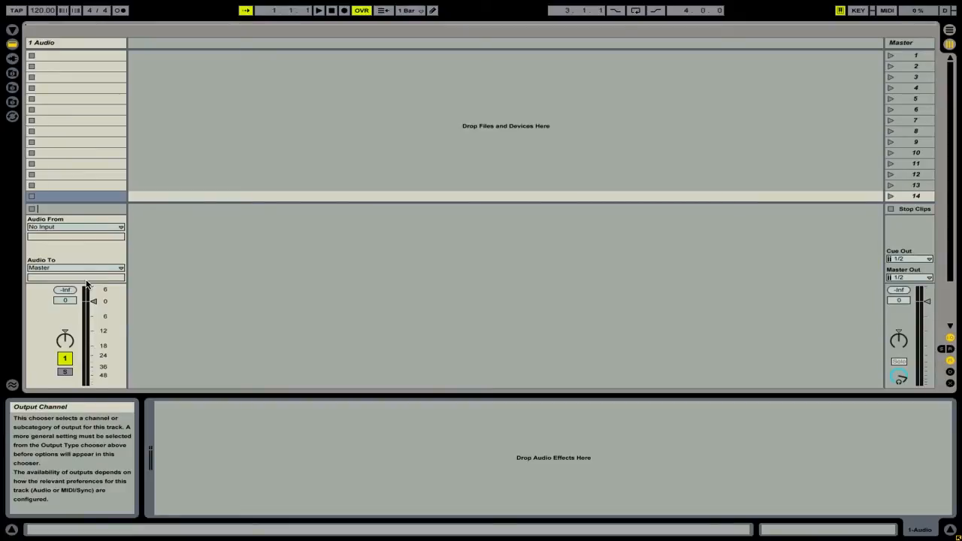
- Load EQ Three from the browser's Audio Effects onto the 1 Audio track
{"action": "left_click", "coordinate": [12, 45]}
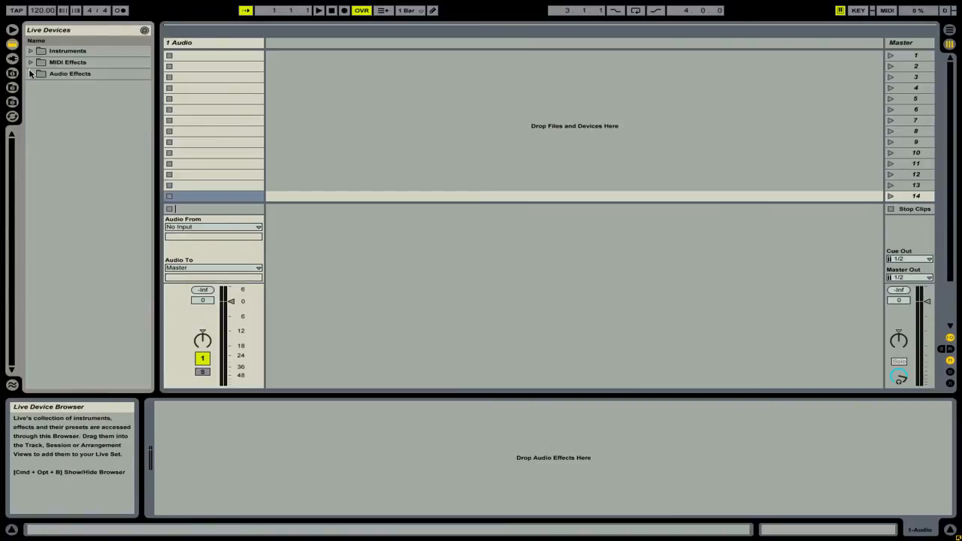
{"action": "left_click", "coordinate": [32, 73]}
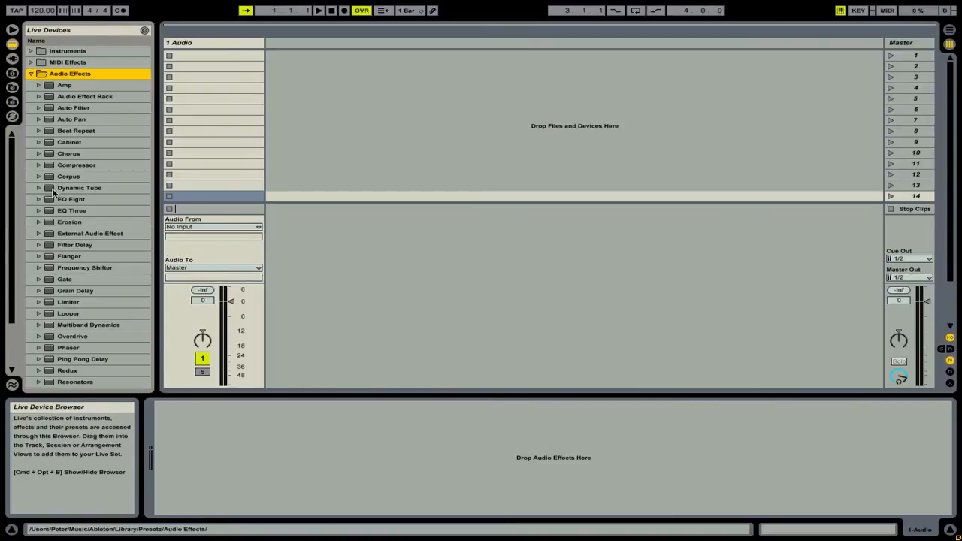
{"action": "left_click", "coordinate": [61, 211]}
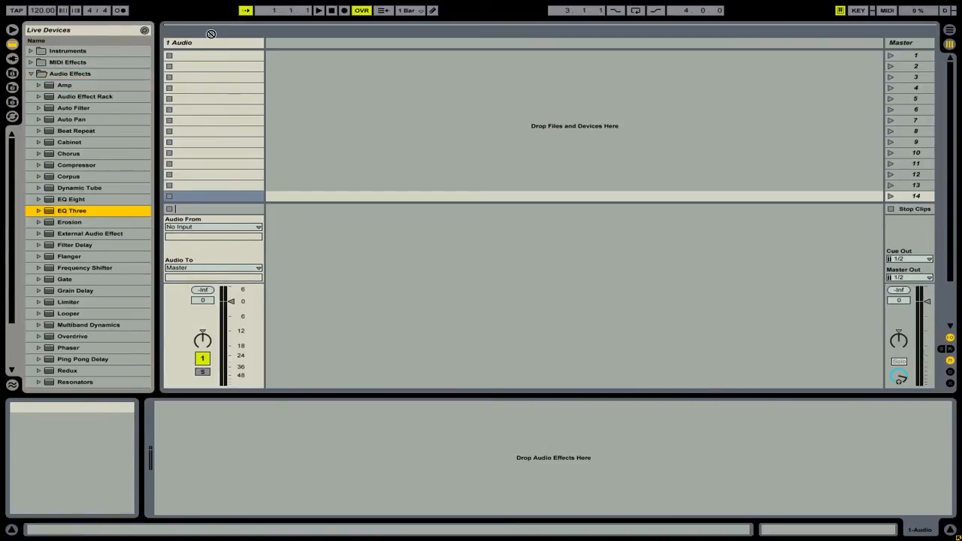
{"action": "key", "text": "Return"}
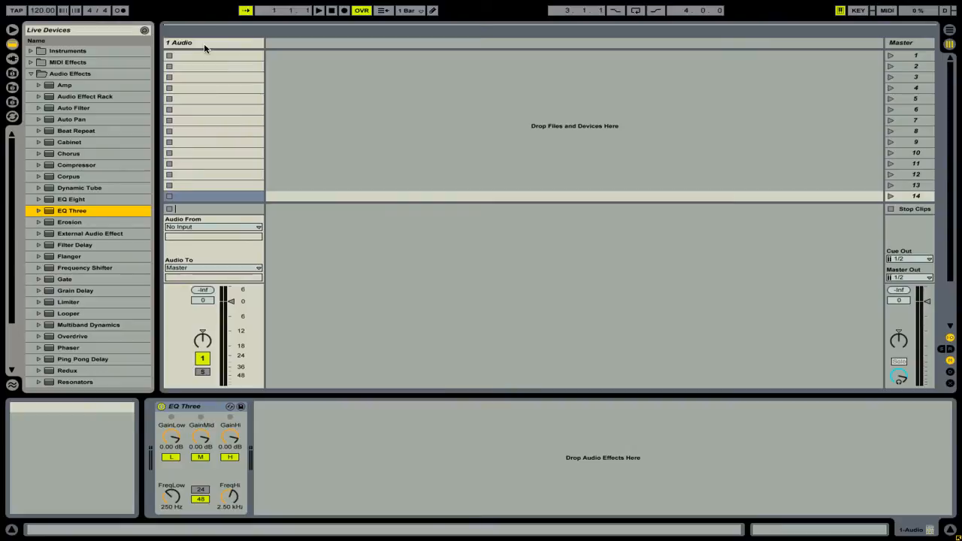
- Show the crossfader section in the Session View mixer
{"action": "left_click", "coordinate": [952, 387]}
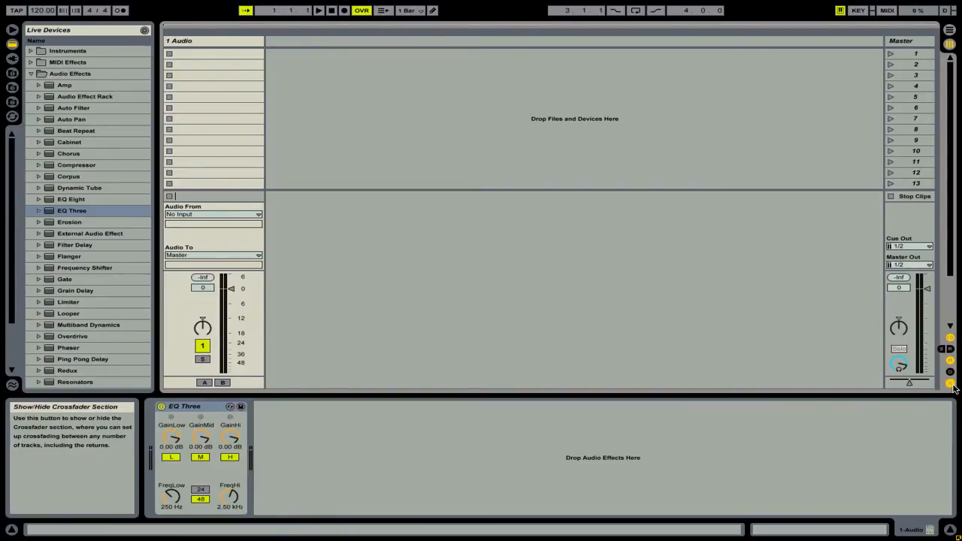
- Duplicate 1 Audio with its EQ Three to make four audio tracks
{"action": "left_click", "coordinate": [245, 40]}
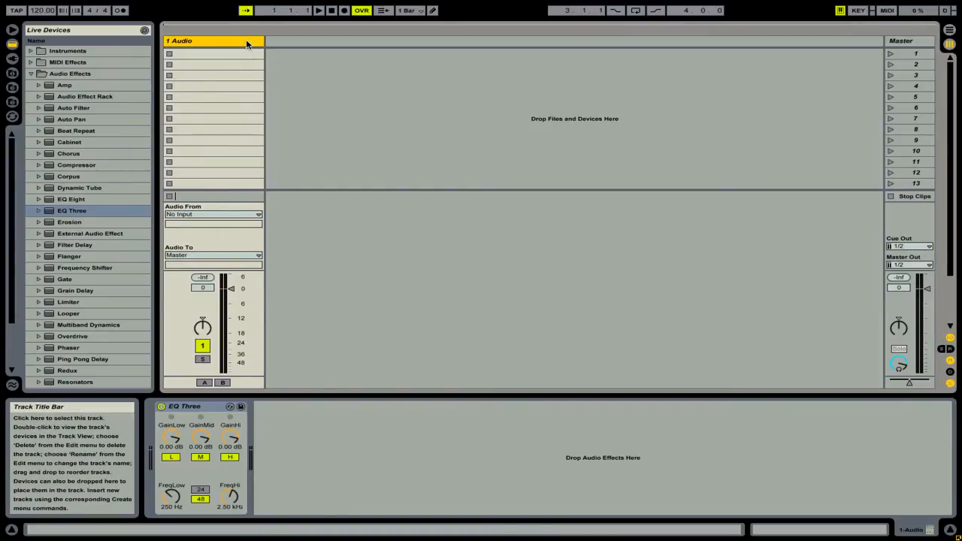
{"action": "key", "text": "ctrl+t"}
{"action": "key", "text": "ctrl+t"}
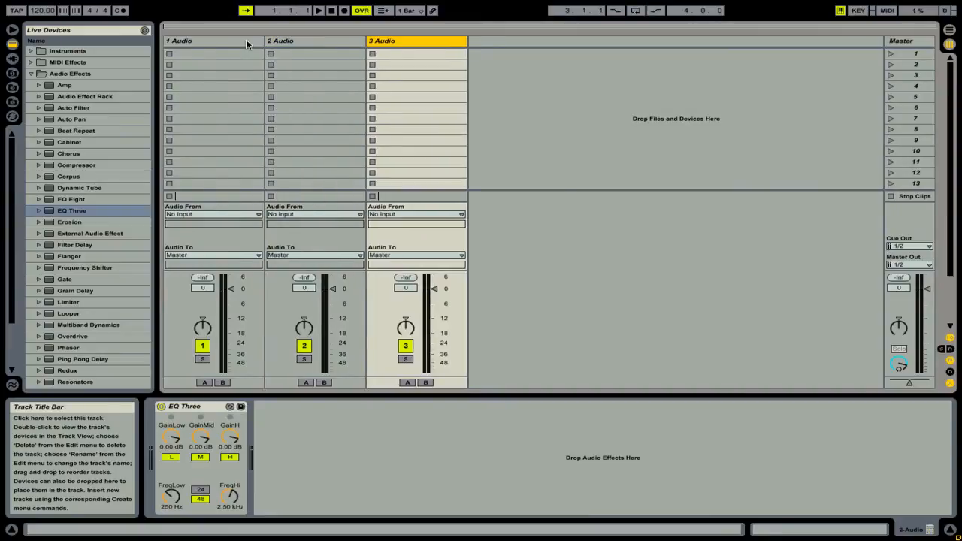
{"action": "key", "text": "ctrl+t"}
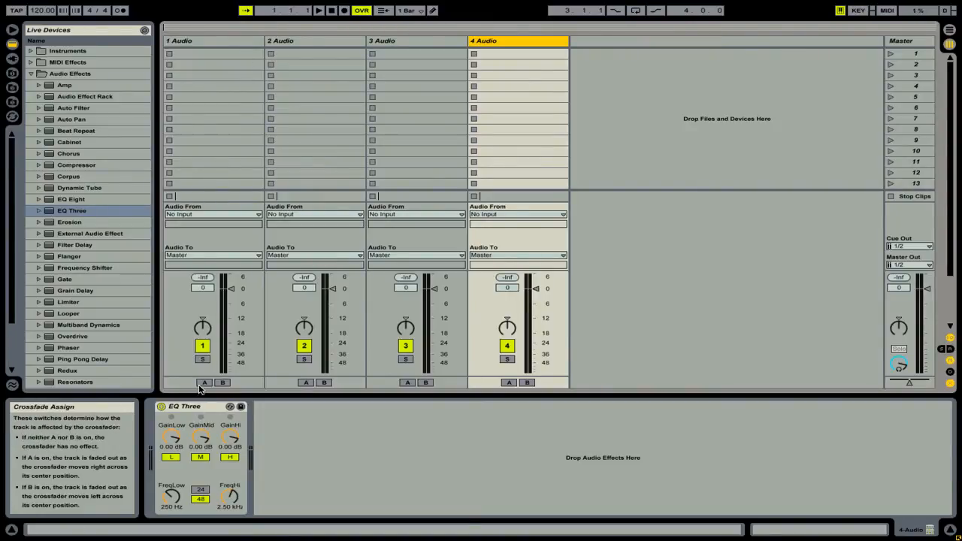
- Assign tracks 1 and 2 to crossfader side A and tracks 3 and 4 to side B
{"action": "left_click", "coordinate": [204, 383]}
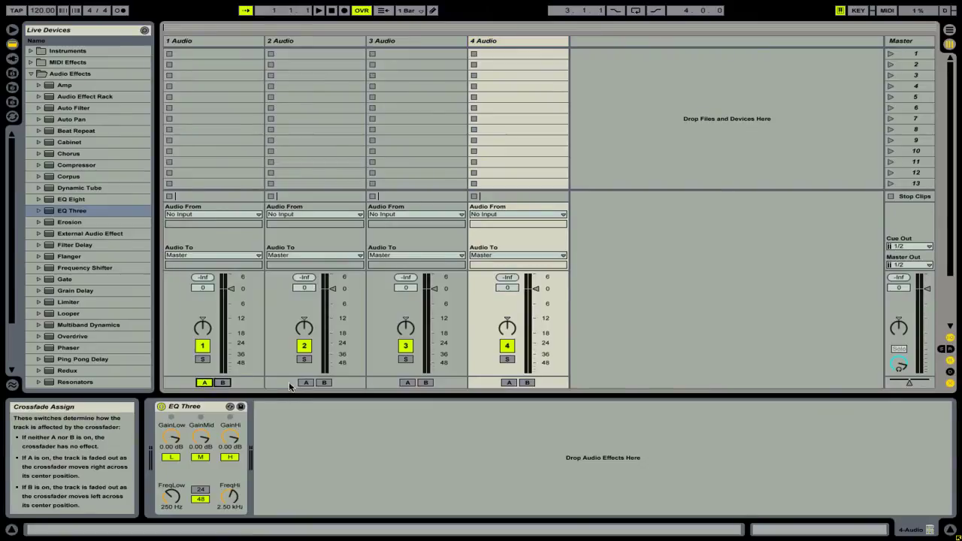
{"action": "left_click", "coordinate": [305, 383]}
{"action": "left_click", "coordinate": [426, 382]}
{"action": "left_click", "coordinate": [528, 383]}
- Show the send controls and the return tracks in the mixer
{"action": "left_click", "coordinate": [406, 40]}
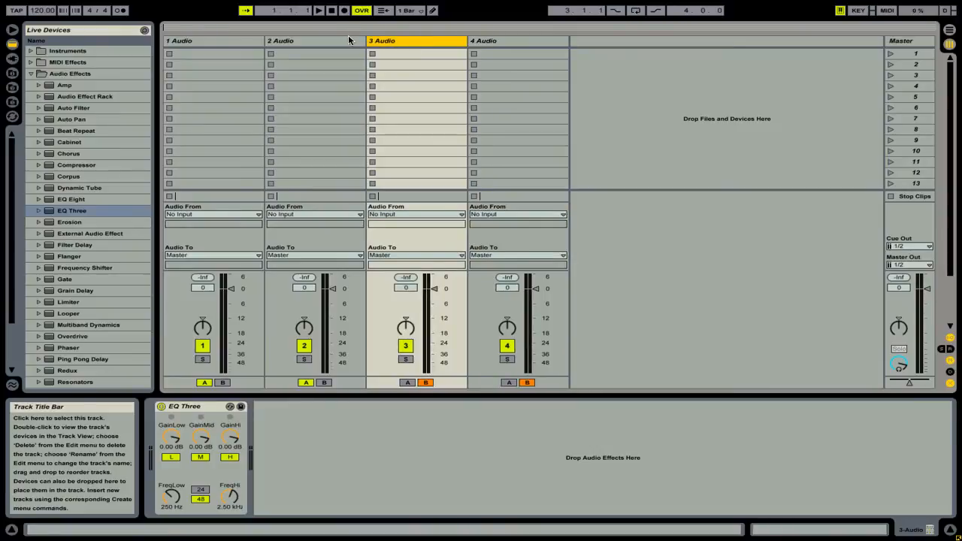
{"action": "left_click", "coordinate": [348, 40]}
{"action": "left_click", "coordinate": [214, 43]}
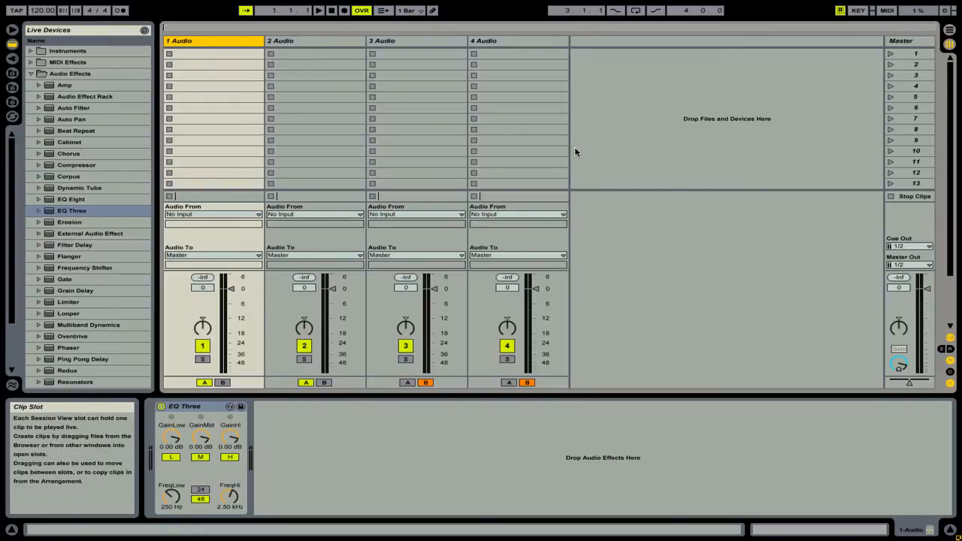
{"action": "left_click", "coordinate": [950, 359]}
{"action": "left_click", "coordinate": [950, 348]}
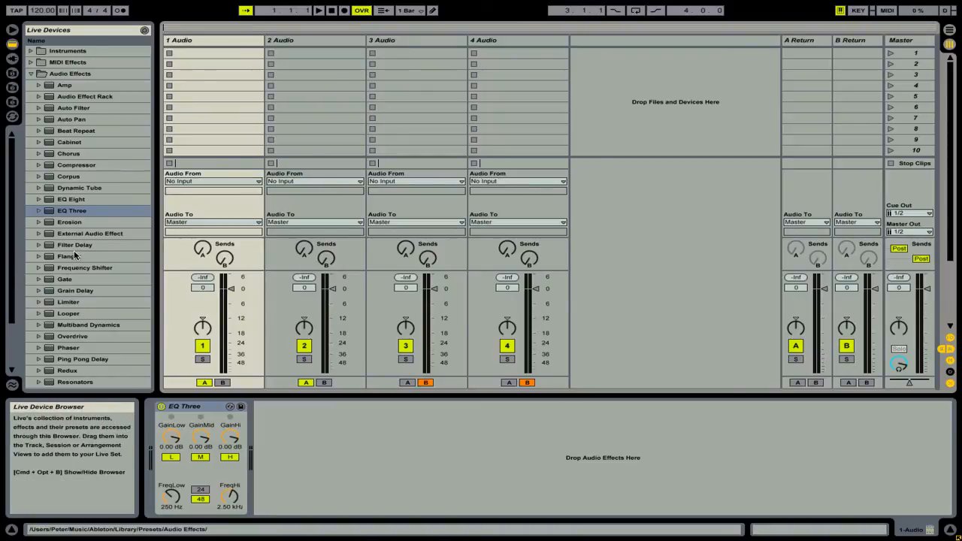
- Put Flanger on A Return and Filter Delay on B Return, turning track 3's send A down
{"action": "left_click_drag", "start_coordinate": [75, 256], "coordinate": [800, 98]}
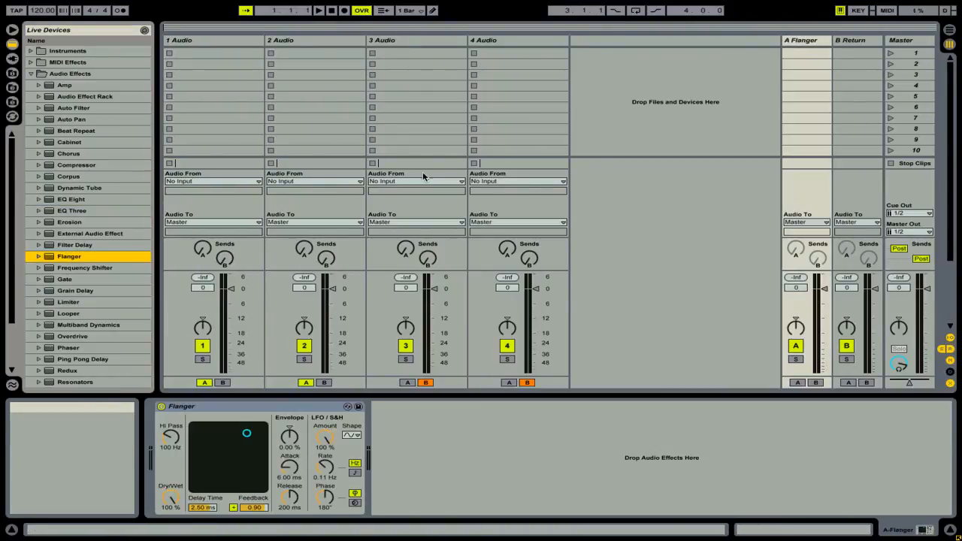
{"action": "left_click", "coordinate": [74, 245]}
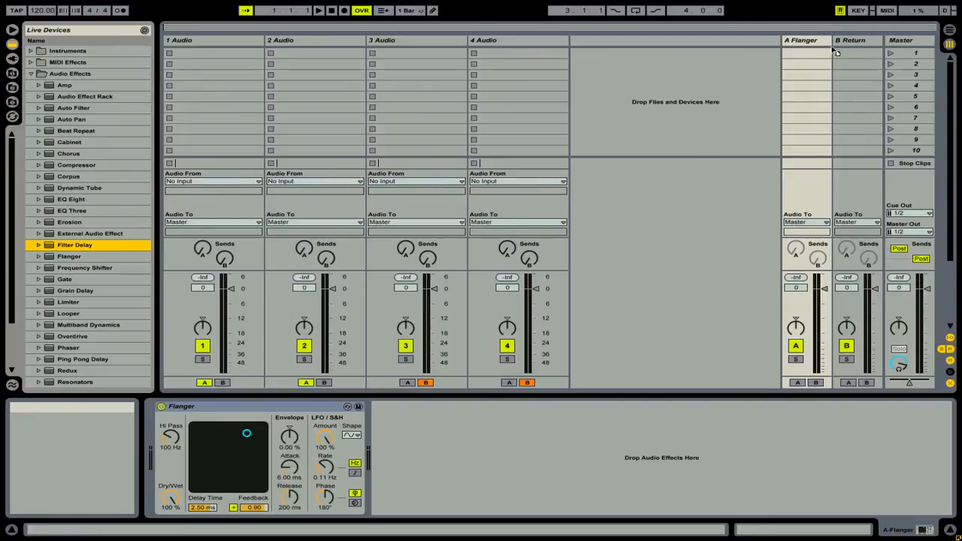
{"action": "left_click_drag", "start_coordinate": [834, 52], "coordinate": [857, 90]}
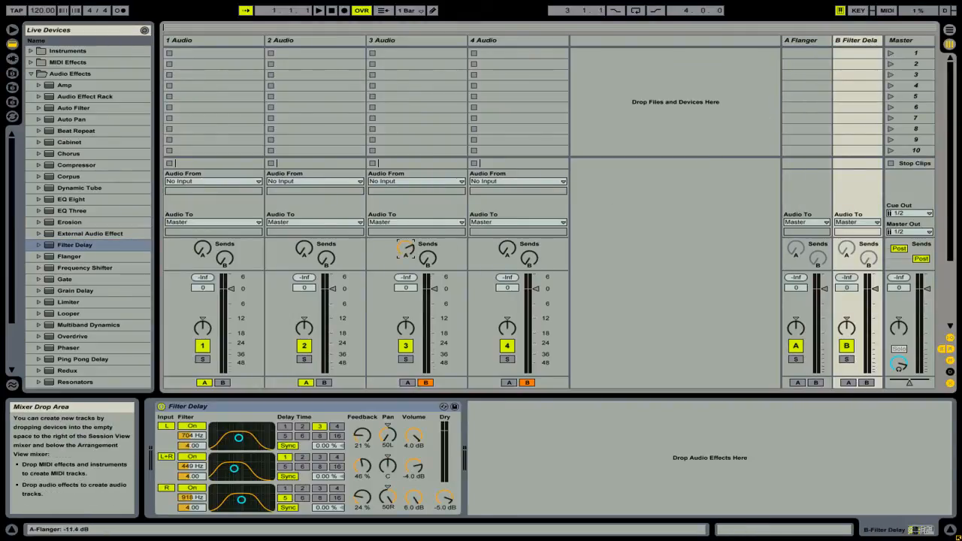
{"action": "left_click_drag", "start_coordinate": [405, 245], "coordinate": [403, 252]}
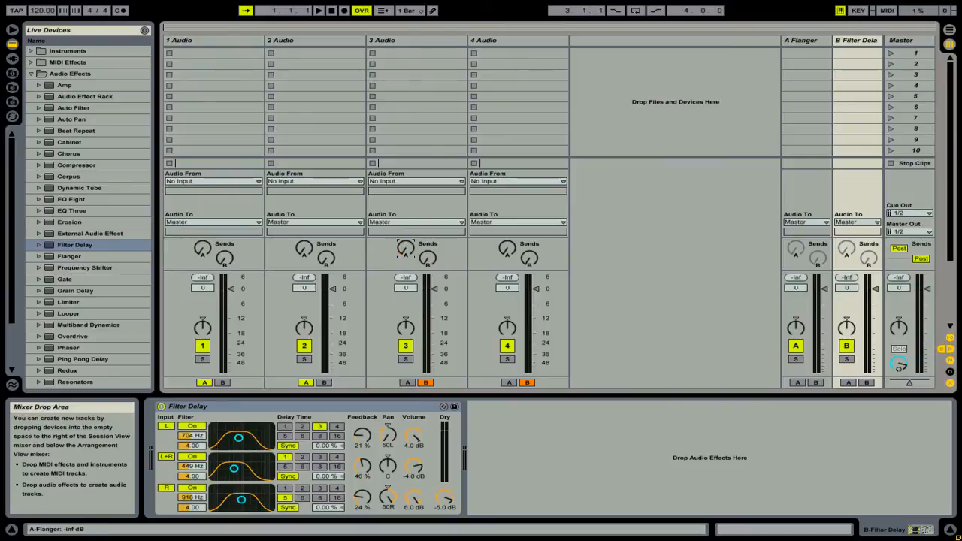